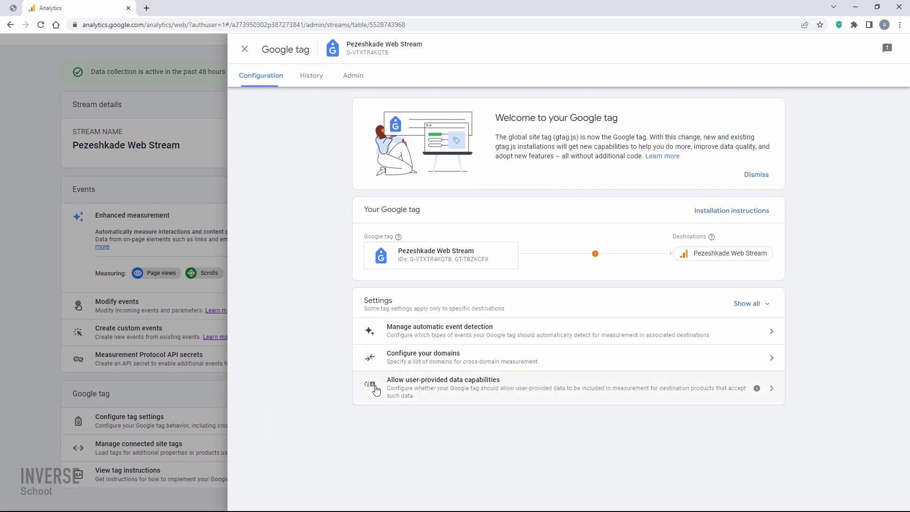
Show all of the Google tag's settings and start a new internal traffic rule for the web stream.
click(748, 303)
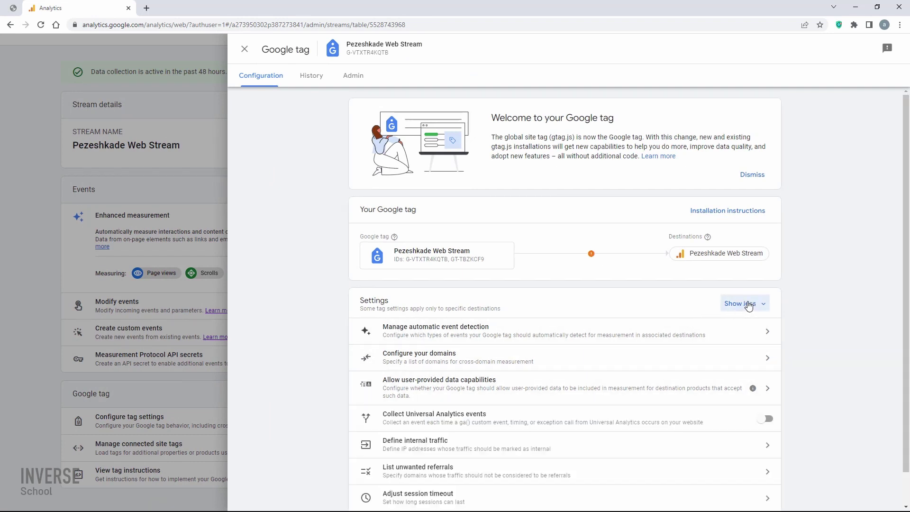
scroll(526, 315, down, 1)
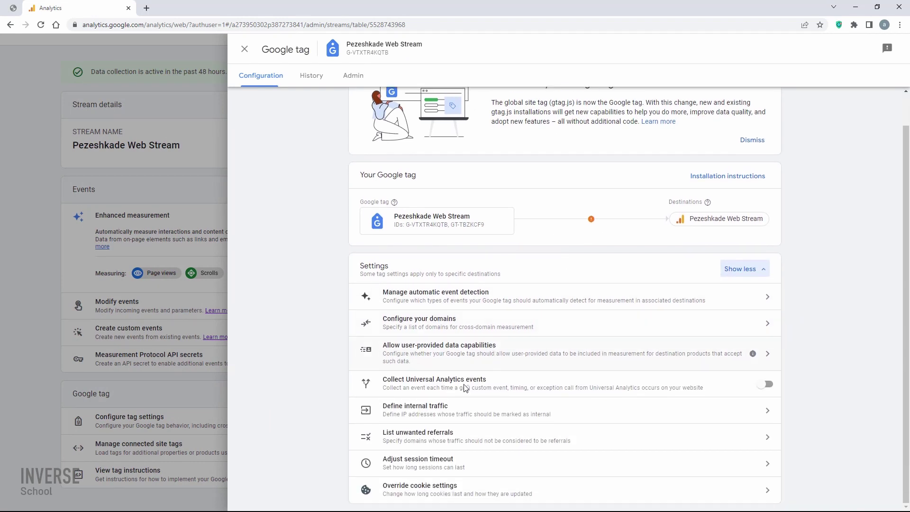
click(467, 413)
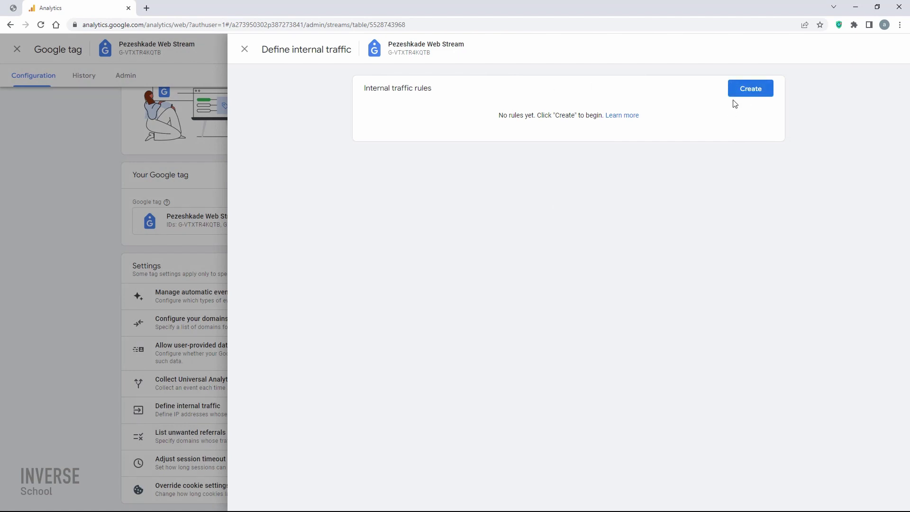
click(742, 95)
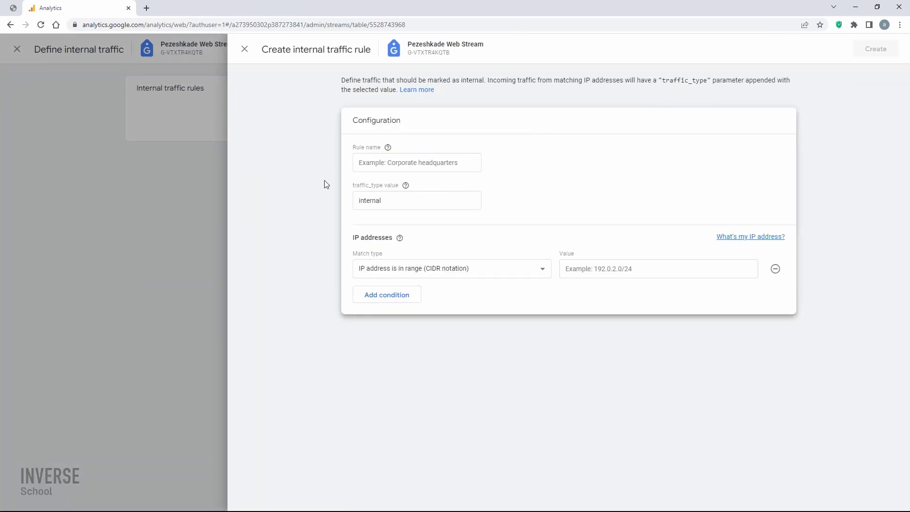
Name the rule "Internal Traffice" and consult the help on its traffic_type value.
click(412, 170)
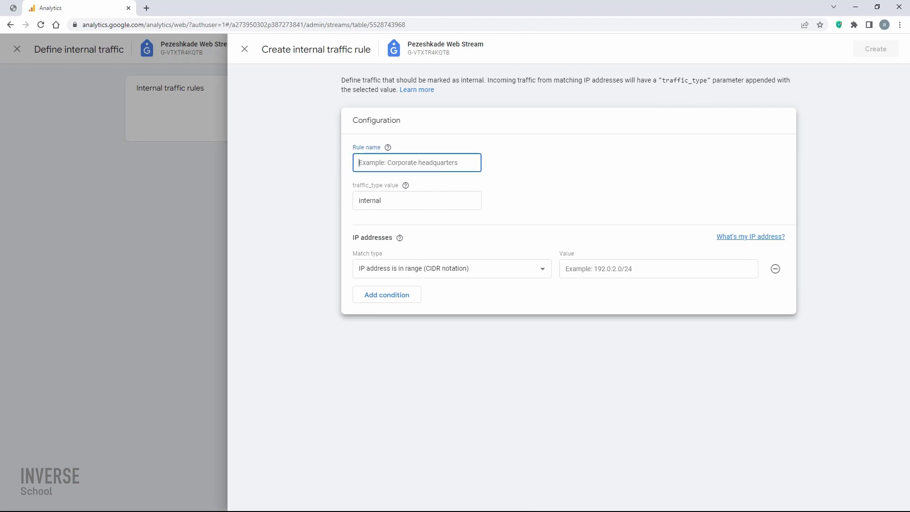
text(I)
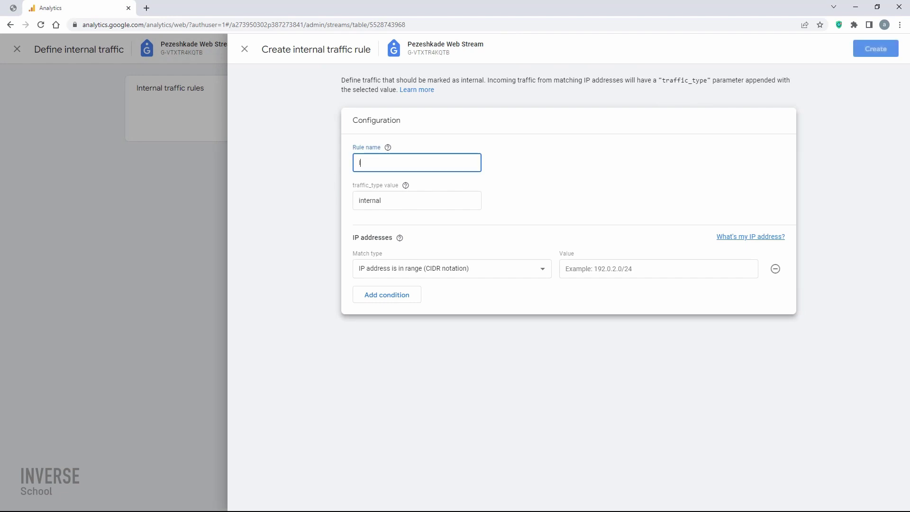
text(nternal Traffice)
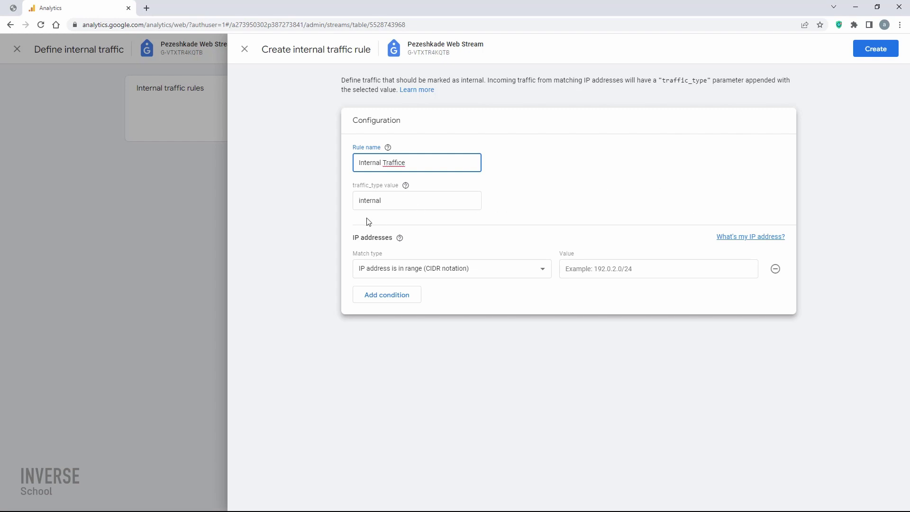
click(405, 185)
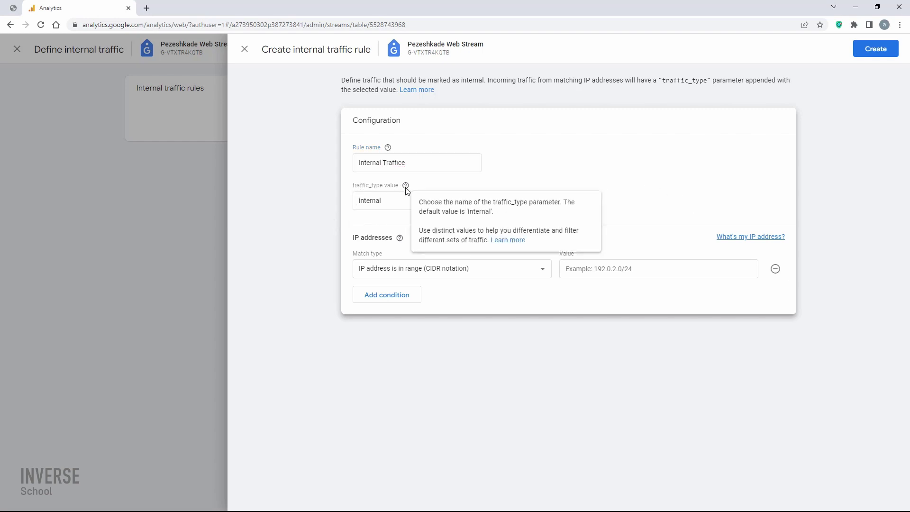
click(382, 208)
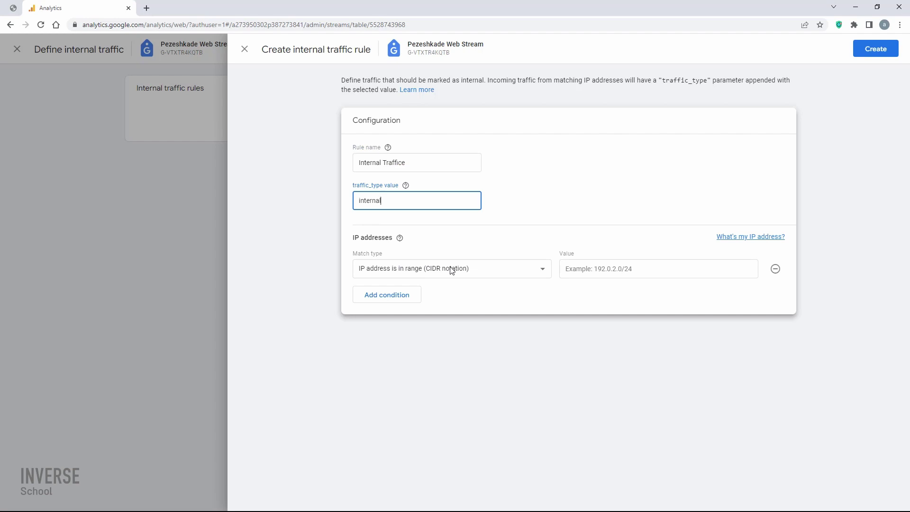
Make the rule match traffic whose IP address equals 192.168.12.141 and create it.
click(426, 271)
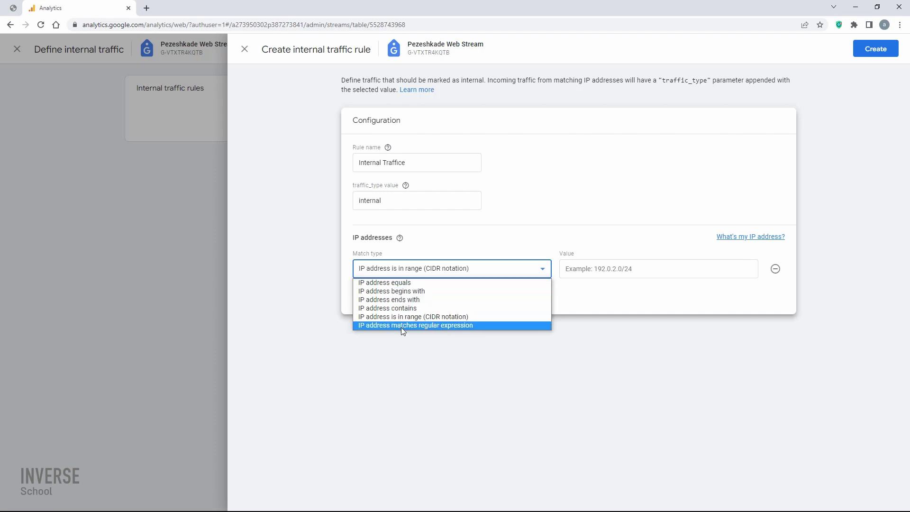
click(438, 283)
click(608, 266)
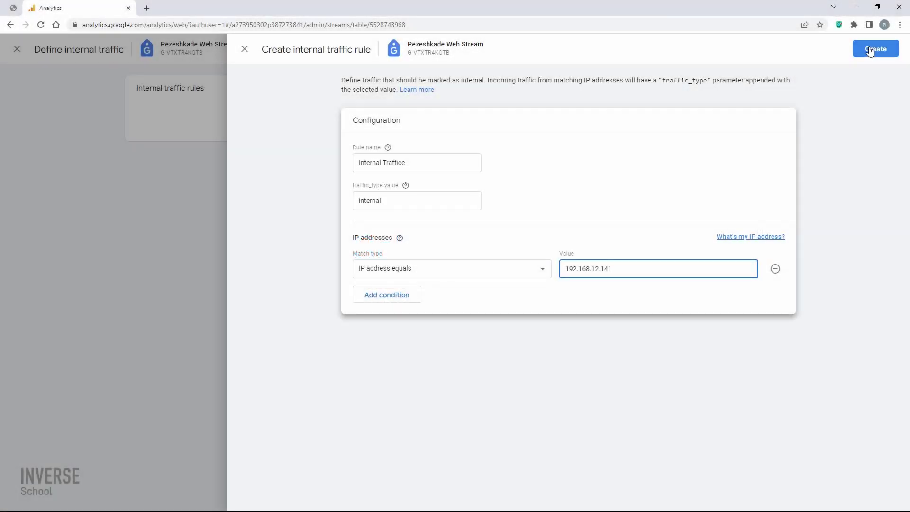
click(871, 50)
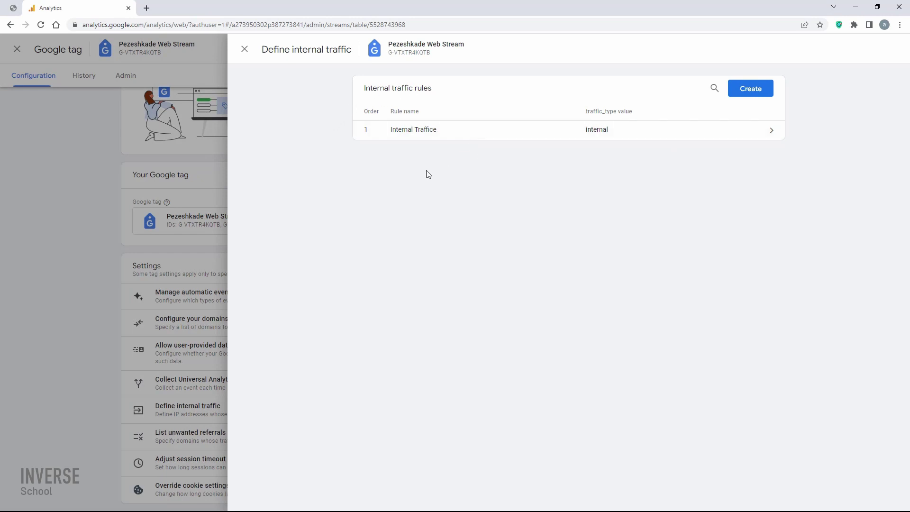
Leave the tag and stream settings and open the property's Data Filters.
click(245, 49)
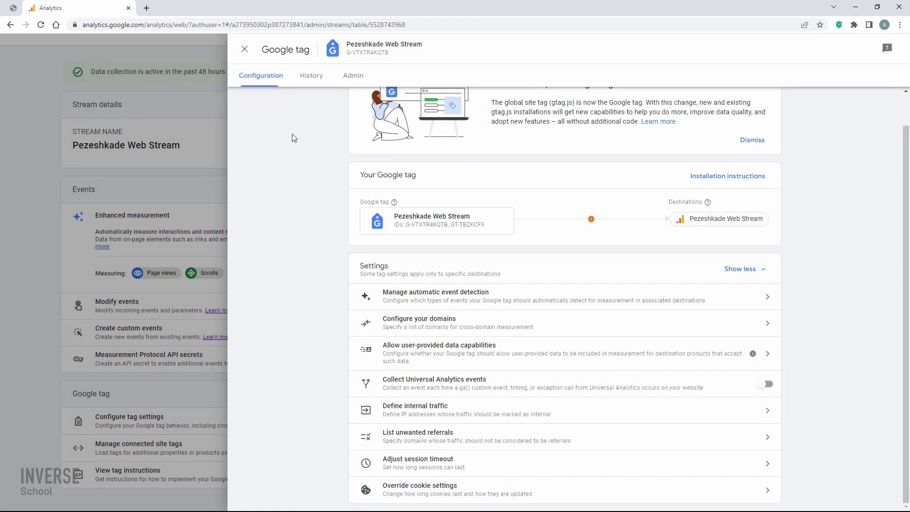
click(245, 49)
click(155, 168)
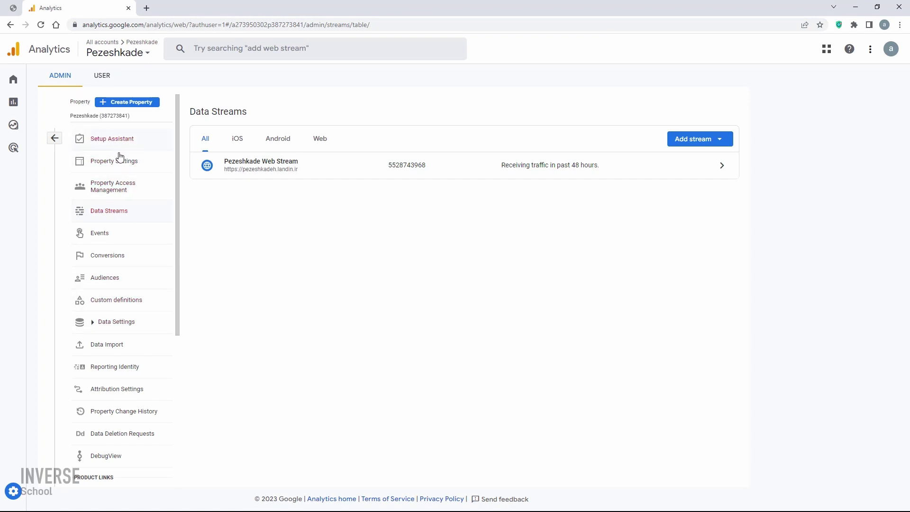
click(95, 327)
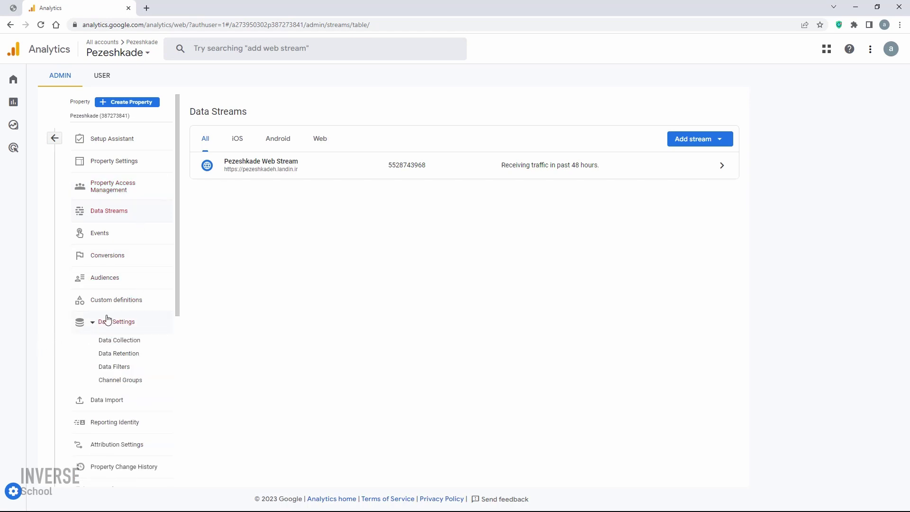
click(133, 369)
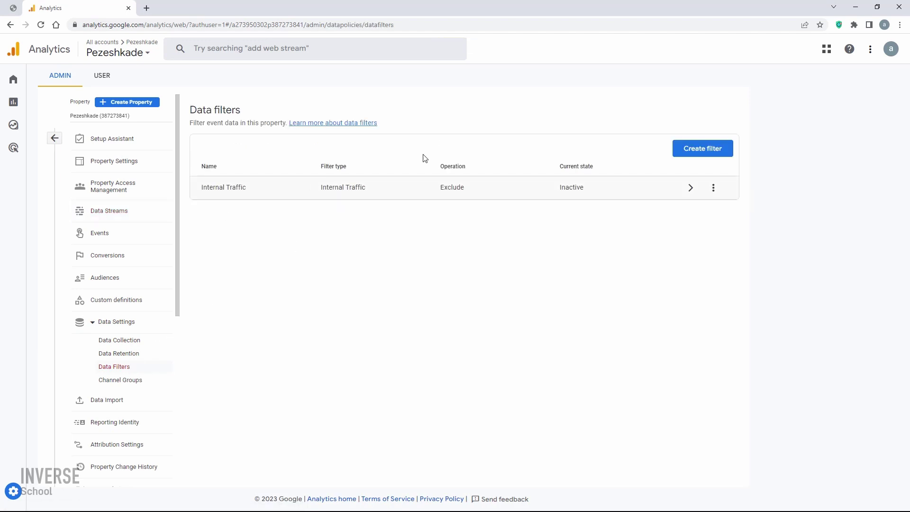
Start a new data filter of the Internal traffic type and look over its settings.
click(702, 149)
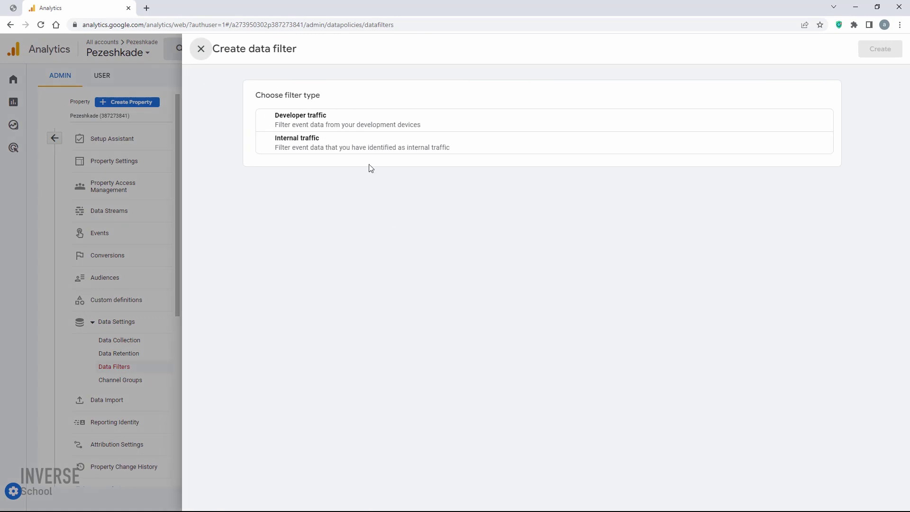
click(320, 146)
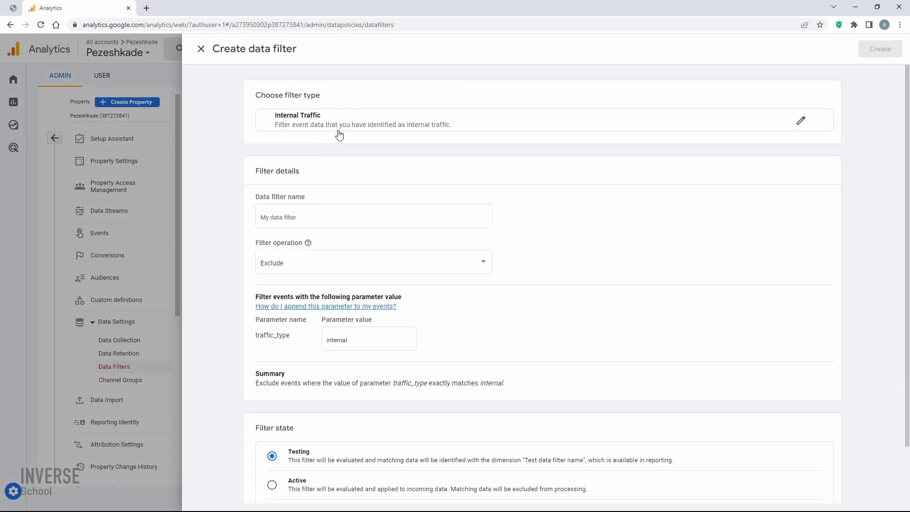
scroll(408, 197, down, 2)
scroll(407, 192, up, 2)
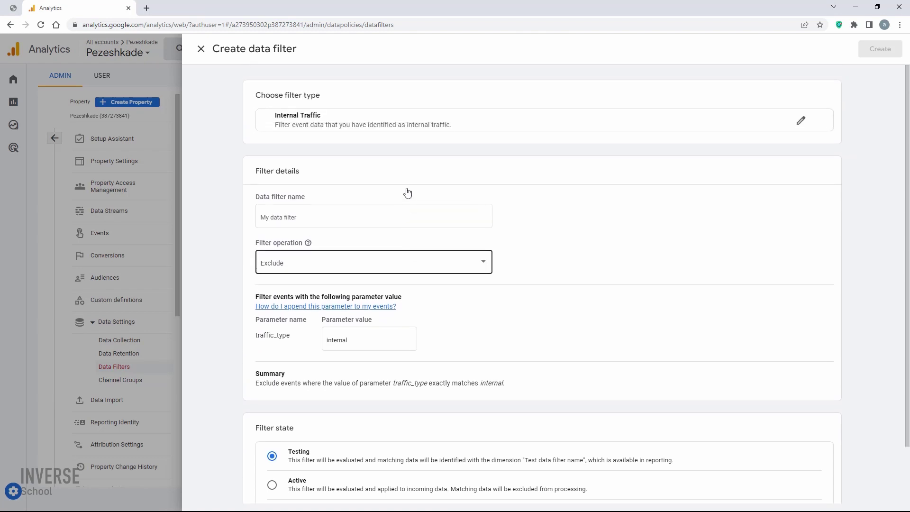
Name the data filter "Internal Traffic Filter", correcting the misspelled word.
click(361, 215)
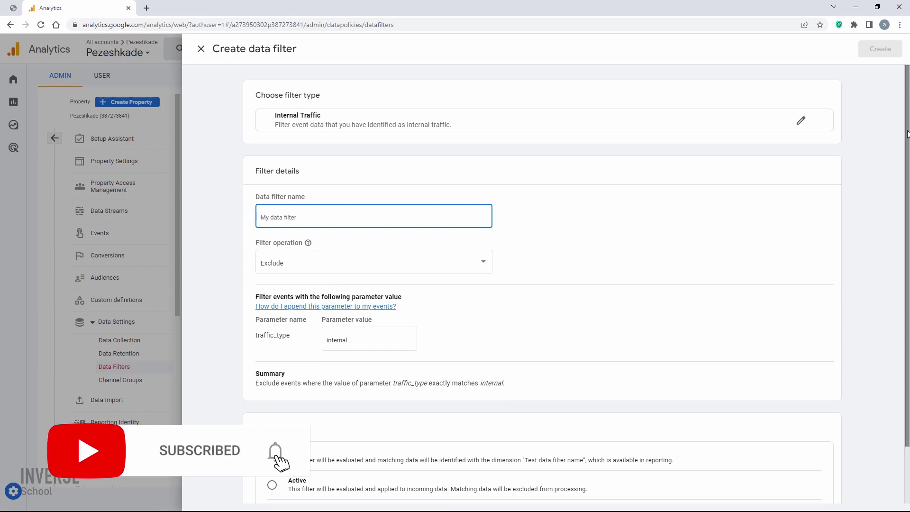
text(Internal)
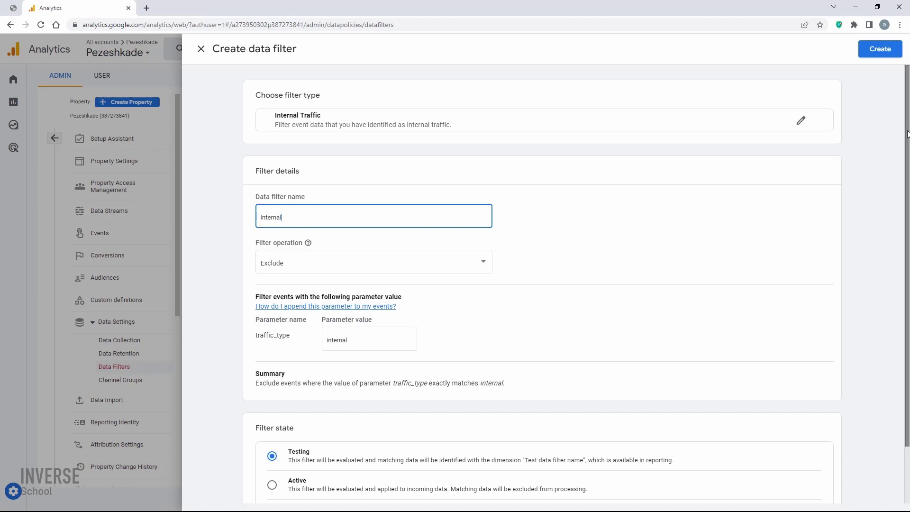
text( Traffice Filter)
right_click(293, 221)
click(303, 230)
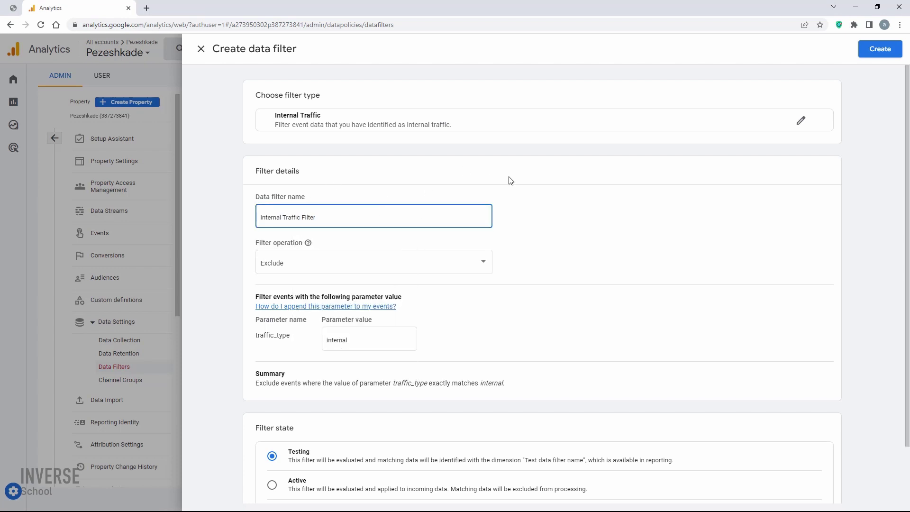
Review the parameter value, set the filter state to Active, then create and activate the filter without testing.
click(559, 231)
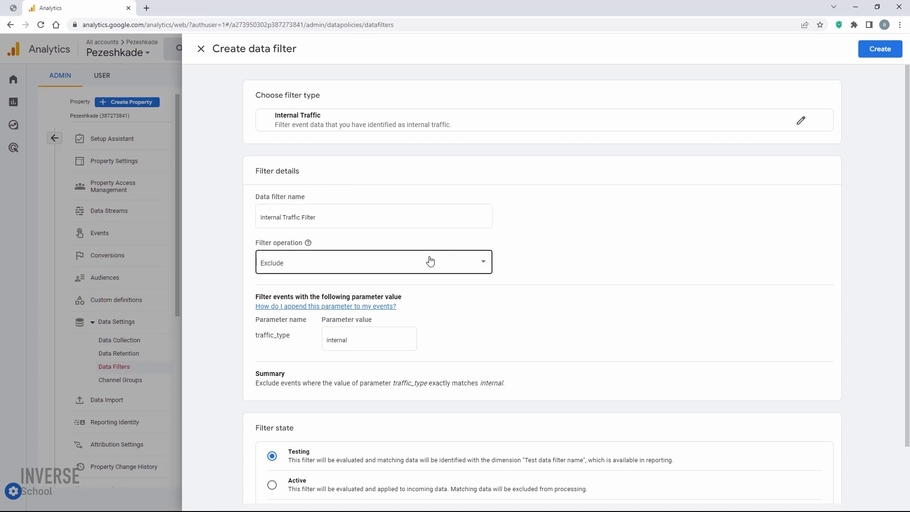
scroll(281, 296, down, 2)
click(353, 276)
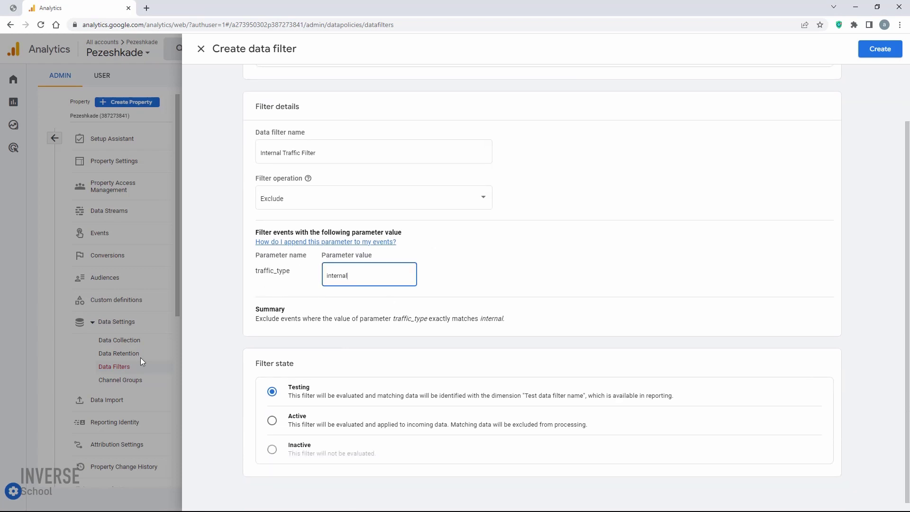
double_click(339, 279)
click(326, 423)
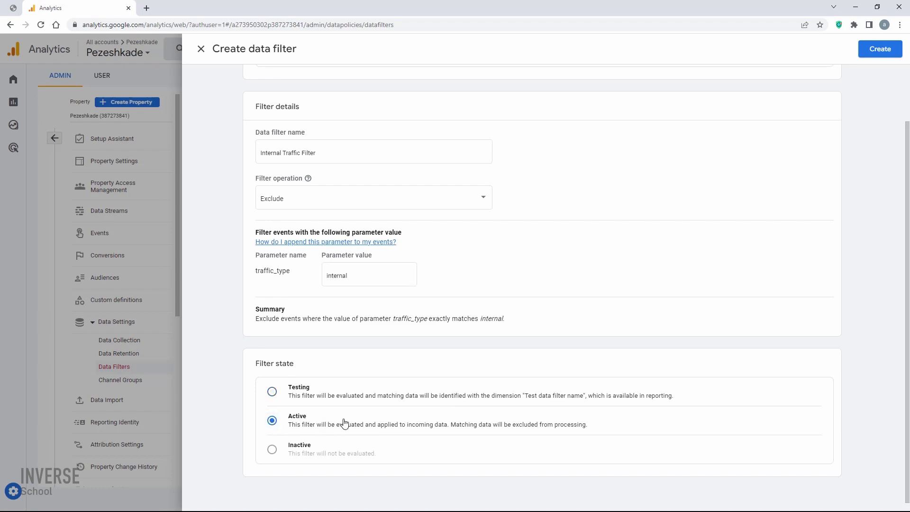
click(895, 56)
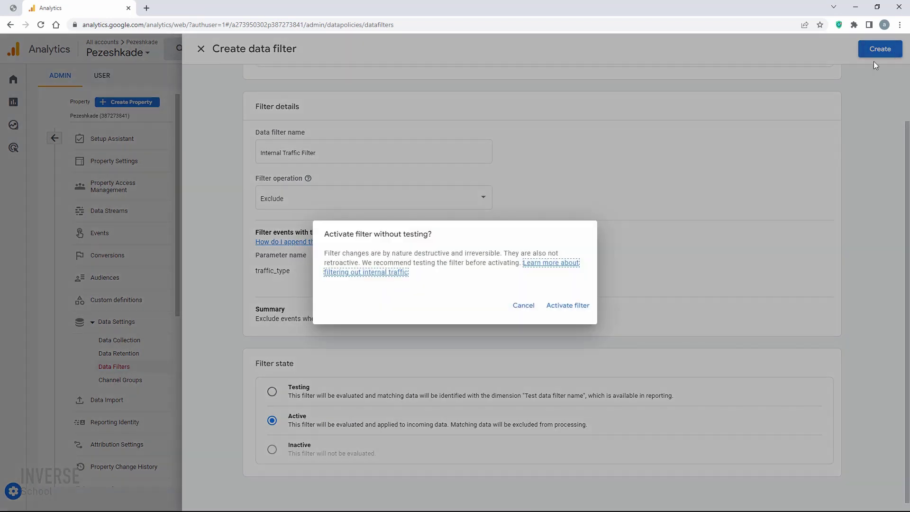
click(568, 307)
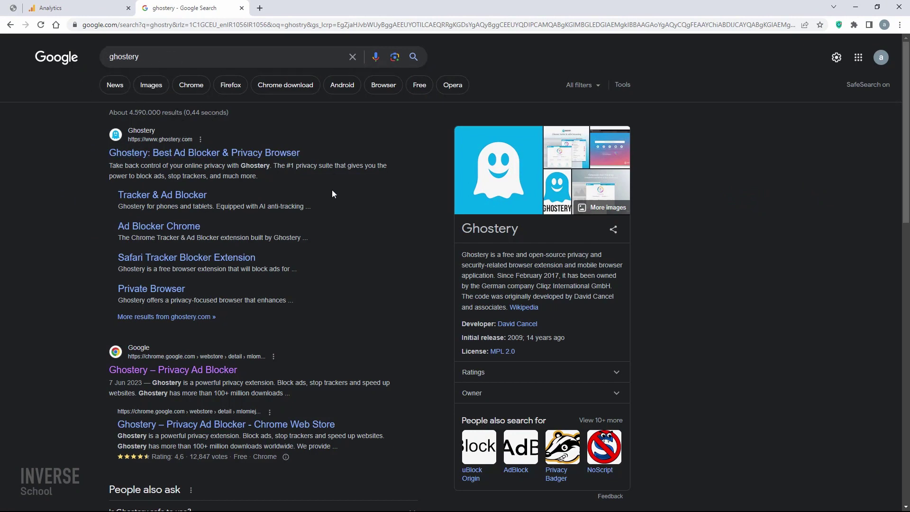
Install the Ghostery – Privacy Ad Blocker extension from its Chrome Web Store search result and dismiss its welcome page.
scroll(331, 190, down, 1)
scroll(329, 203, down, 1)
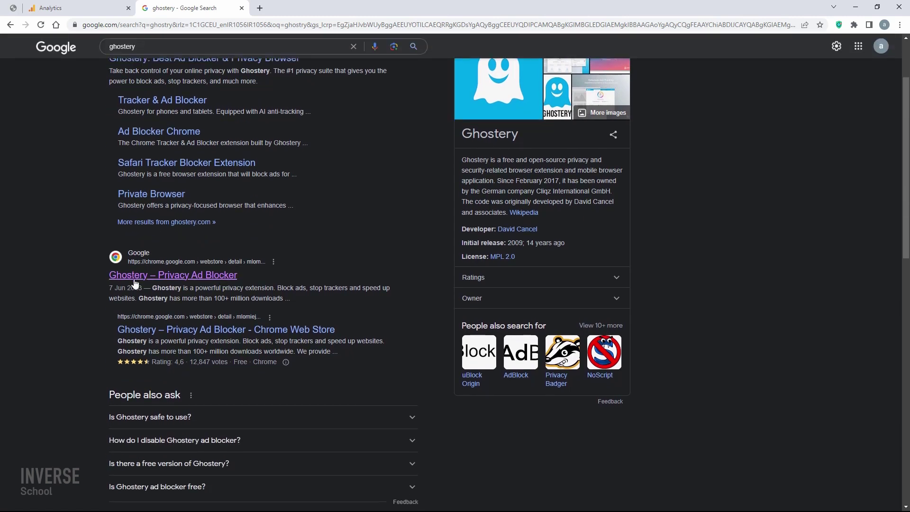
click(163, 276)
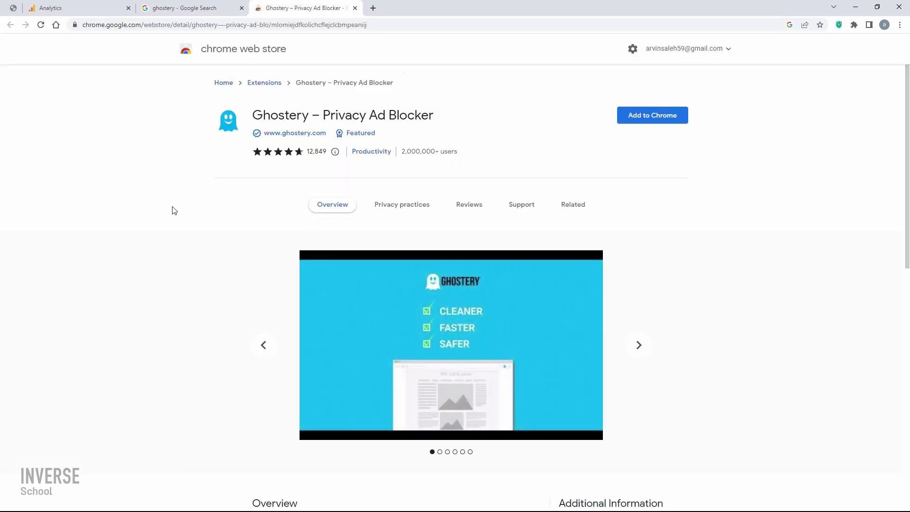
click(648, 119)
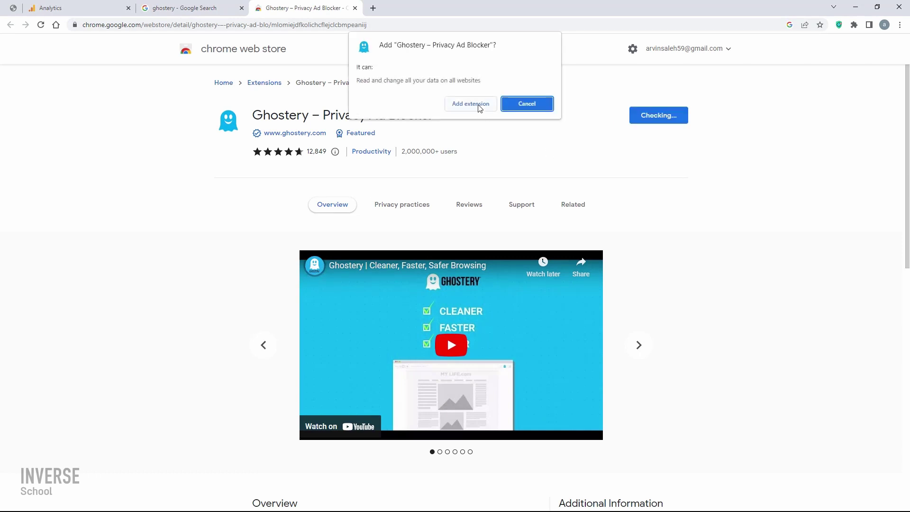
click(480, 109)
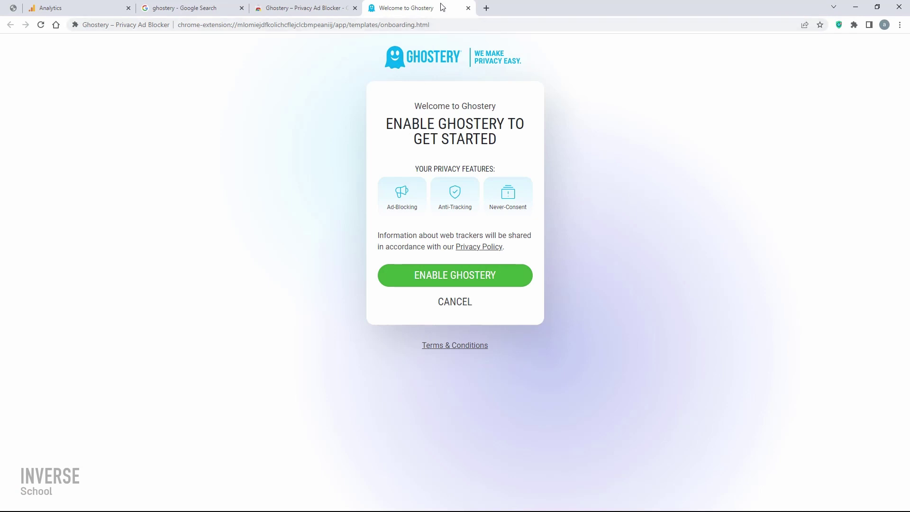
click(468, 7)
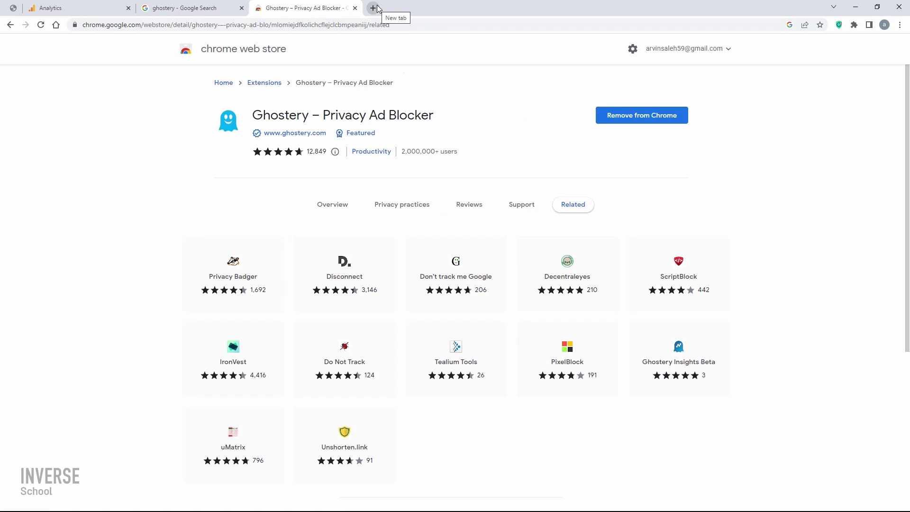
Open digikala.com in a new browser tab.
click(377, 8)
text(dig)
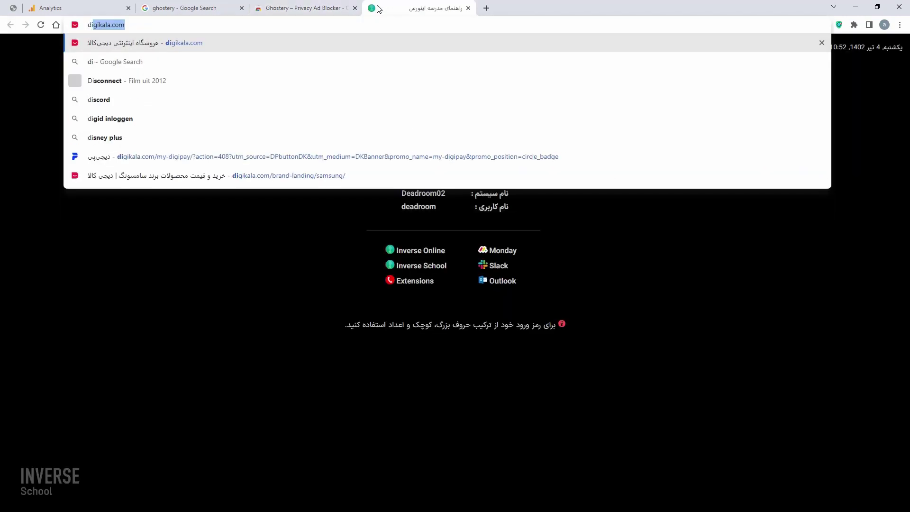
key(BackSpace)
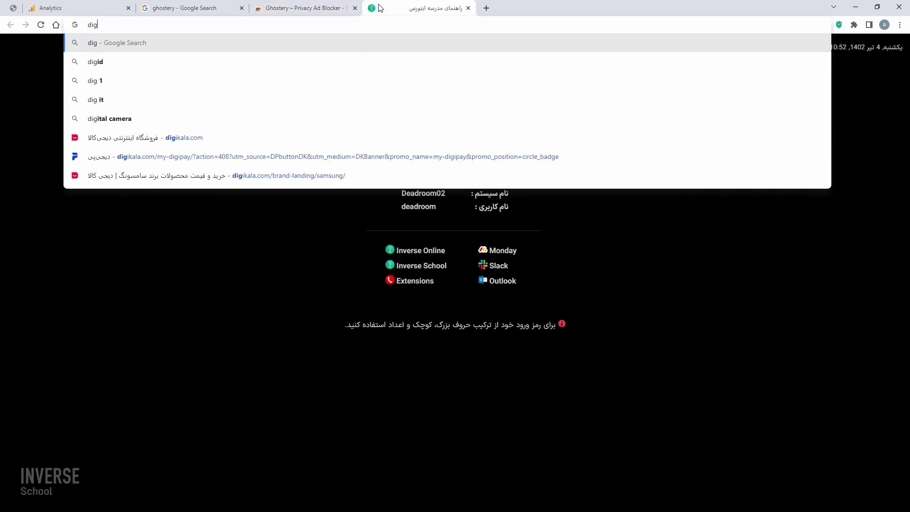
key(Down)
key(Down)
key(Down)
key(Down)
key(Down)
key(Return)
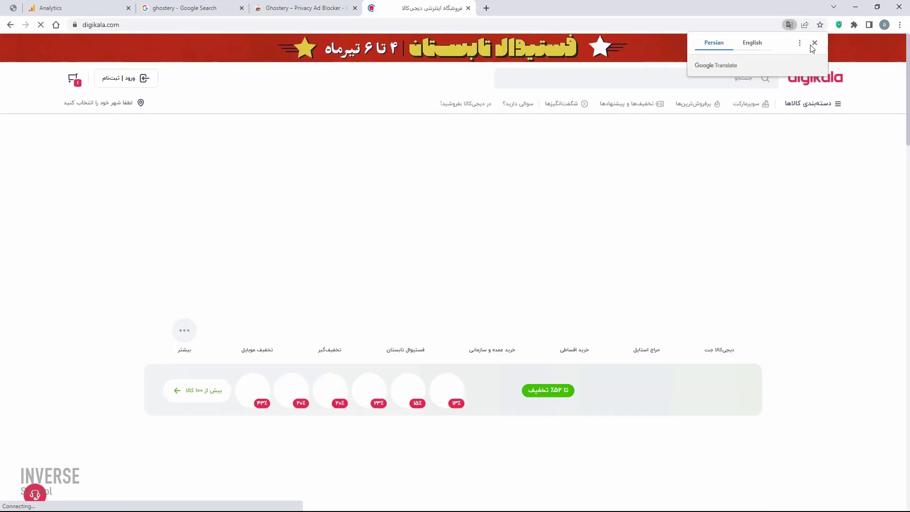
Dismiss the page translation prompt and pin the Ghostery extension so it stays accessible in the browser.
click(814, 42)
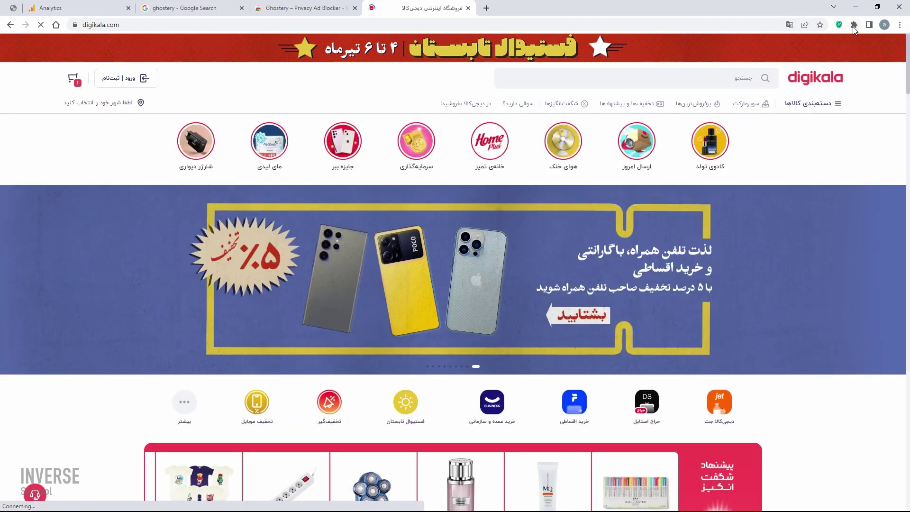
click(854, 25)
click(831, 113)
Enable Ghostery by granting its additional permissions, then close the setup page to return to digikala.com.
click(839, 26)
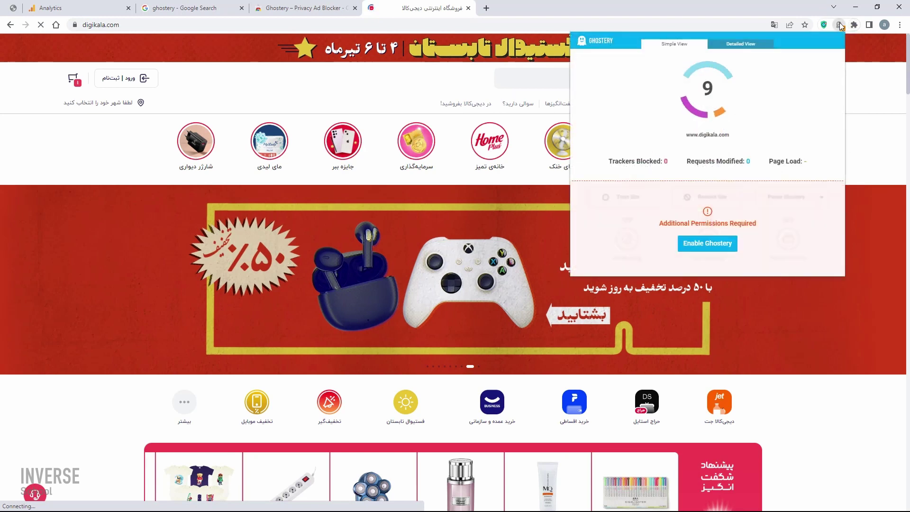
click(717, 251)
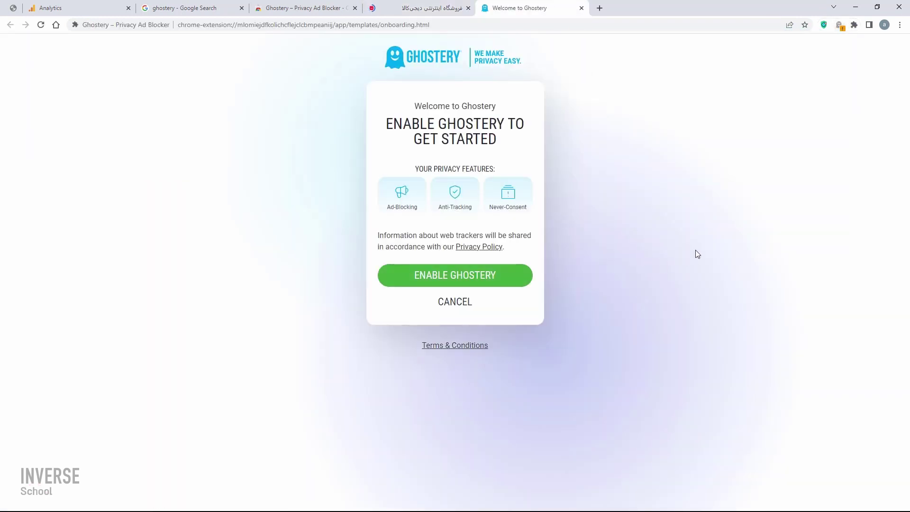
click(497, 273)
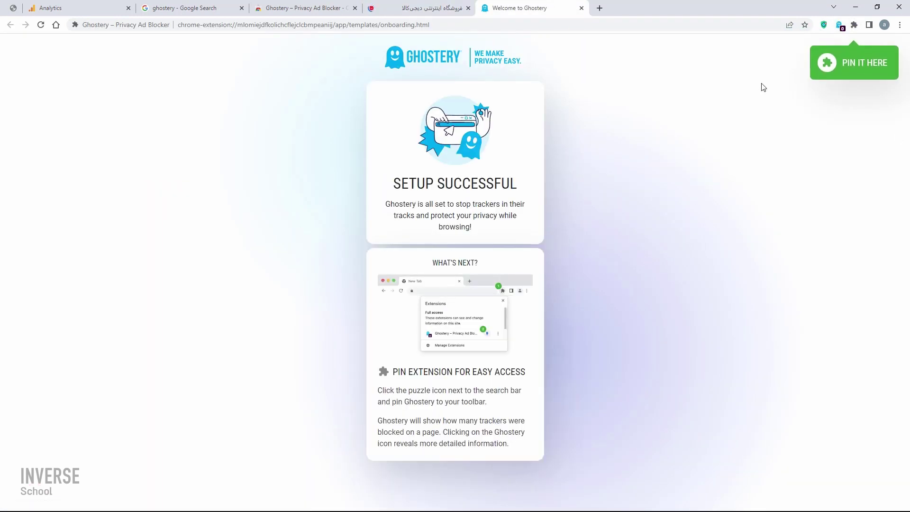
key(ctrl+w)
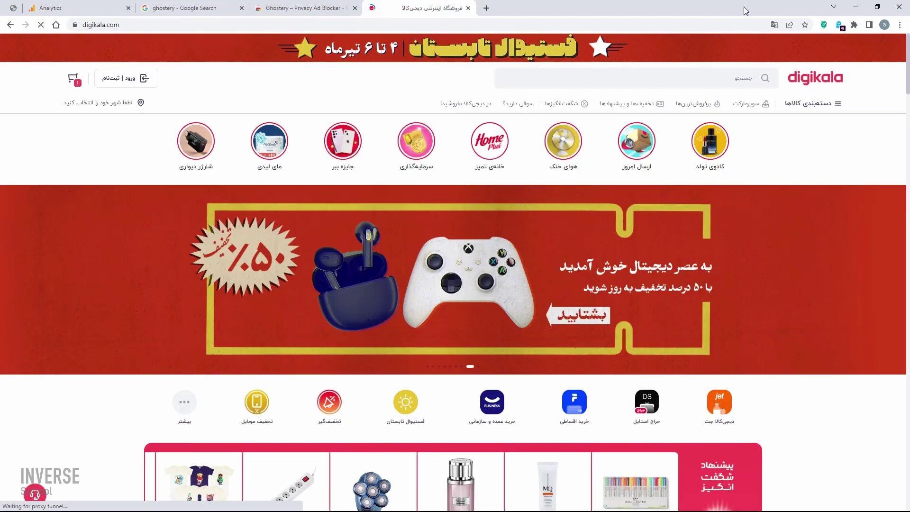
Examine Ghostery's detailed tracker list for digikala.com, covering the Advertising, Site Analytics and Essential categories.
click(840, 26)
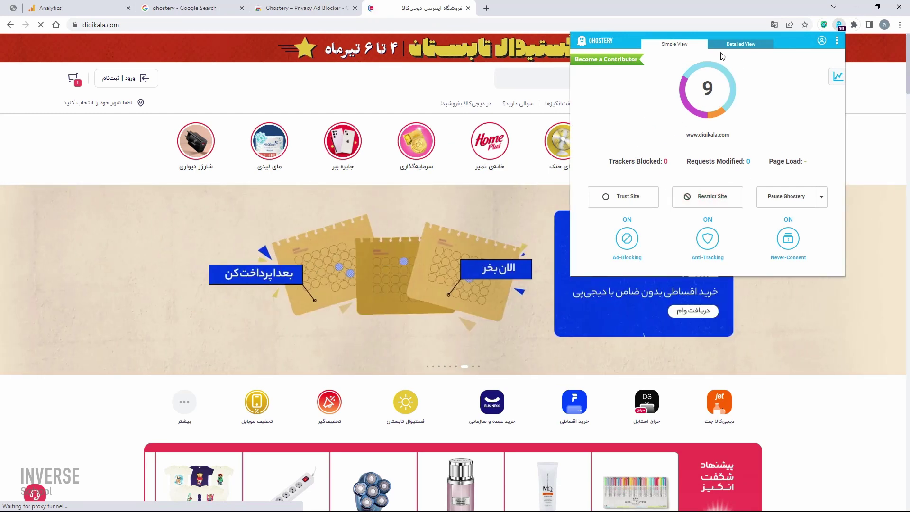
click(742, 45)
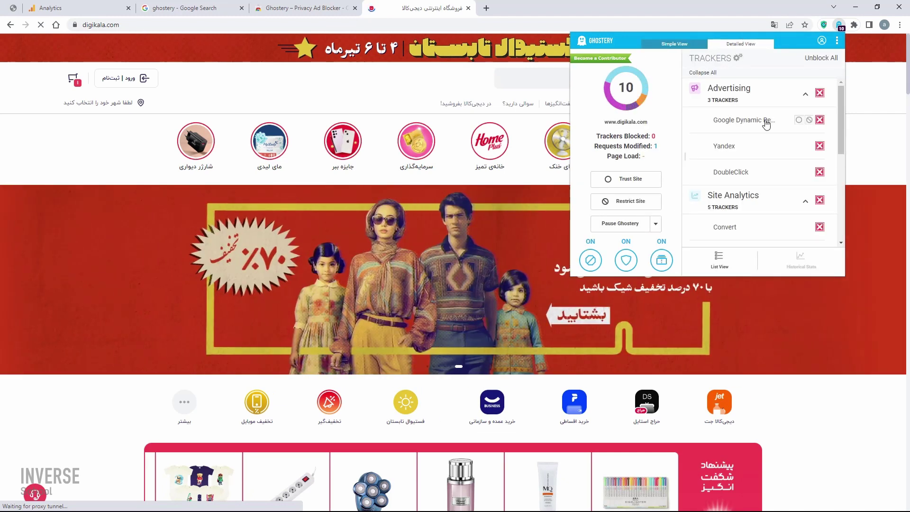
scroll(747, 109, down, 5)
scroll(737, 126, up, 5)
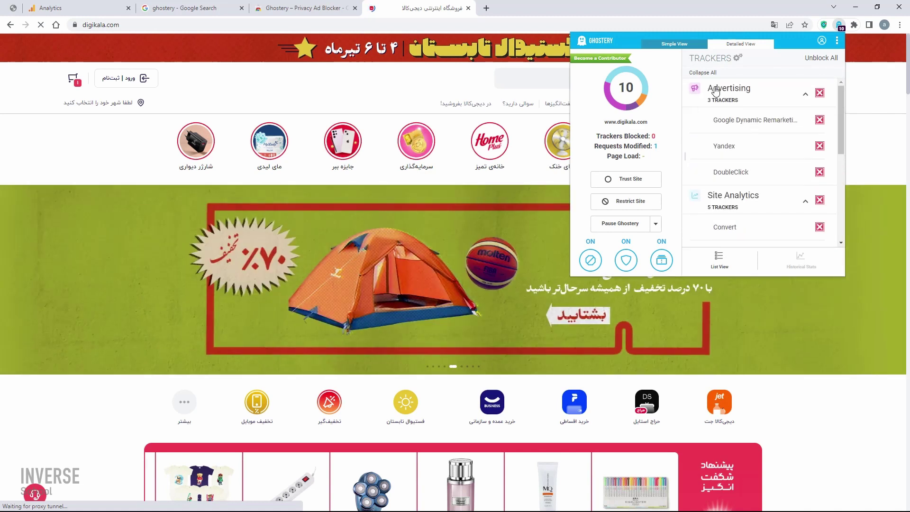
scroll(733, 131, down, 3)
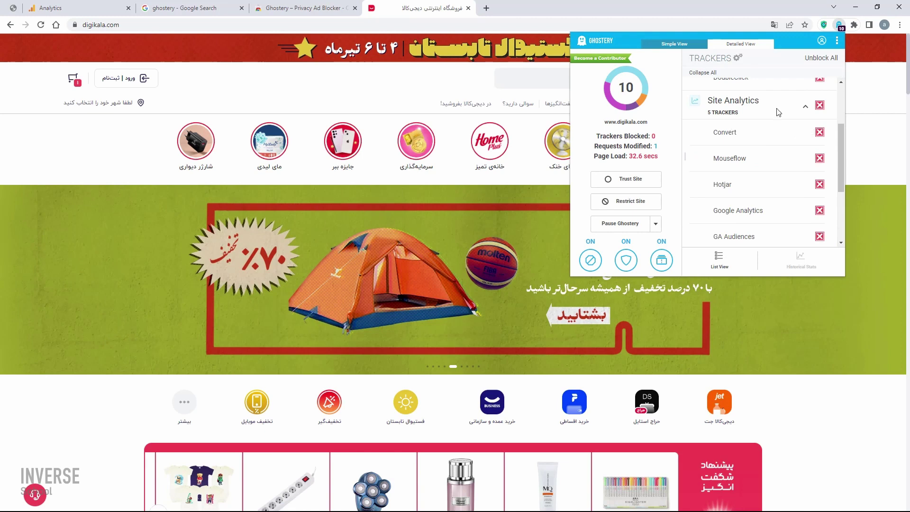
scroll(750, 139, down, 4)
scroll(755, 114, up, 1)
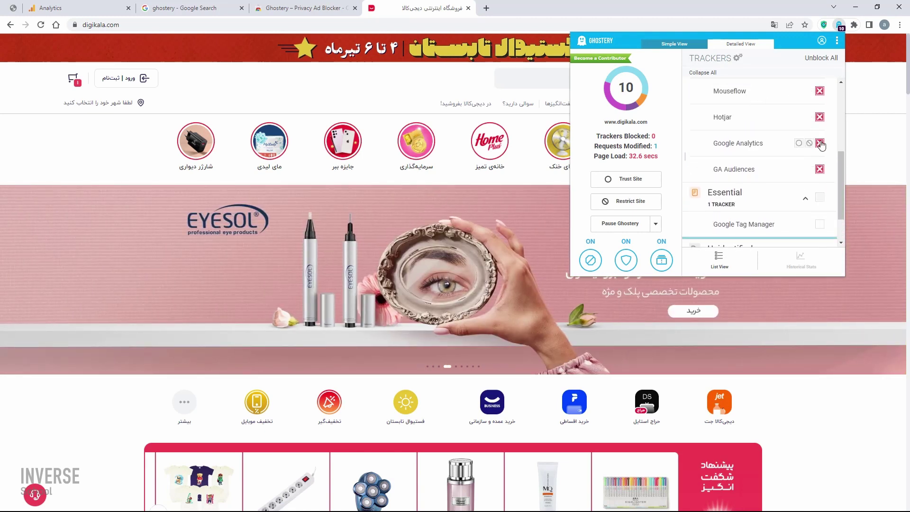